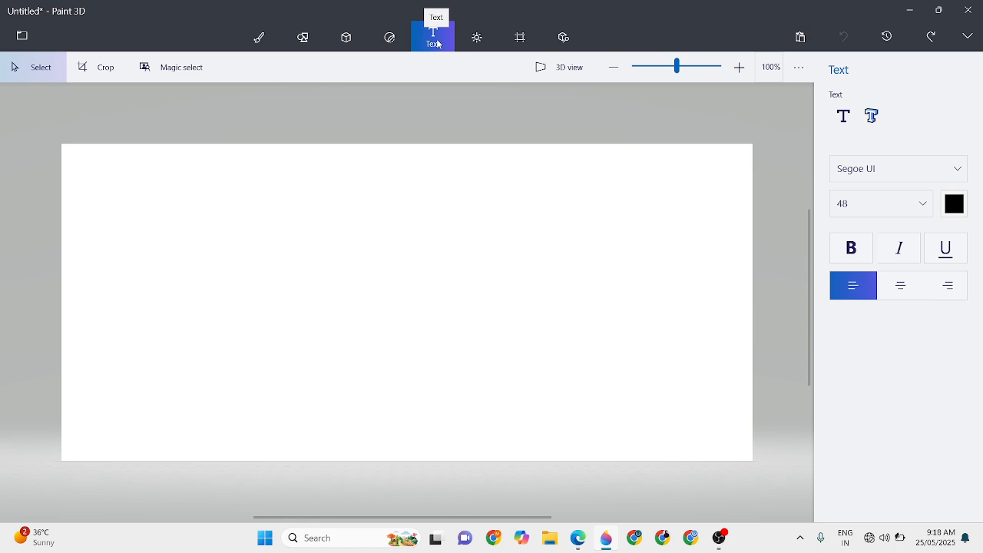
Step: Add the 2D text title DIGITAL DEVICES and position it along the canvas's upper edge, roughly centred
click(850, 119)
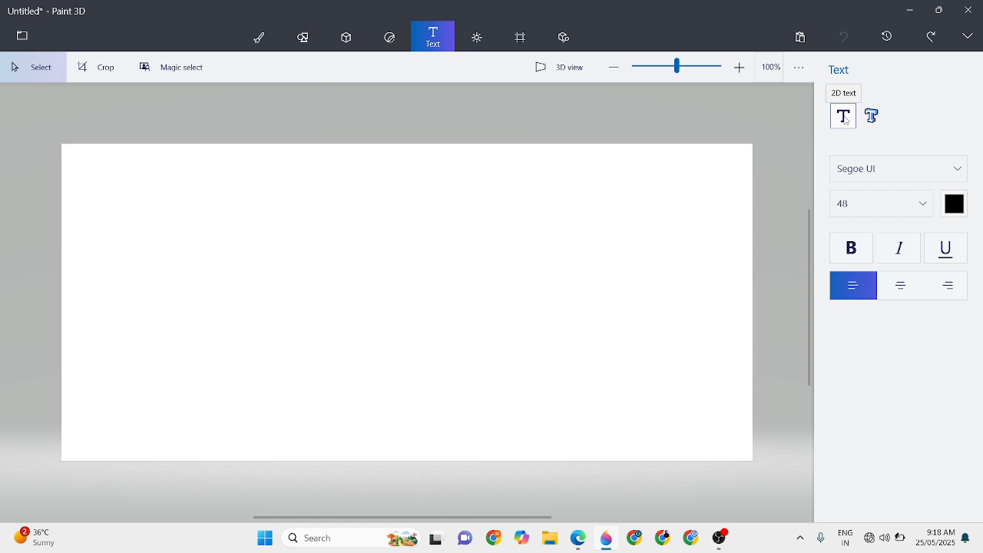
click(845, 117)
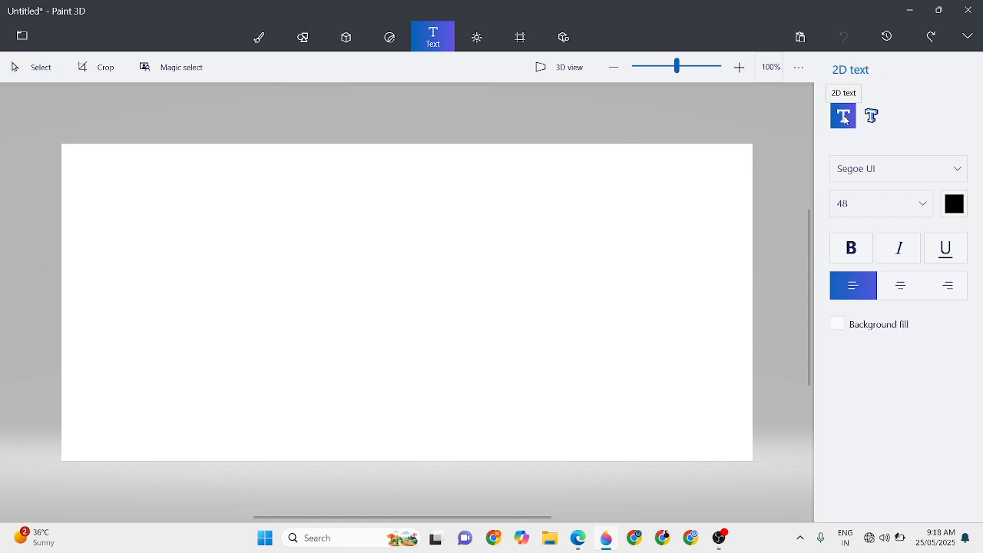
click(266, 160)
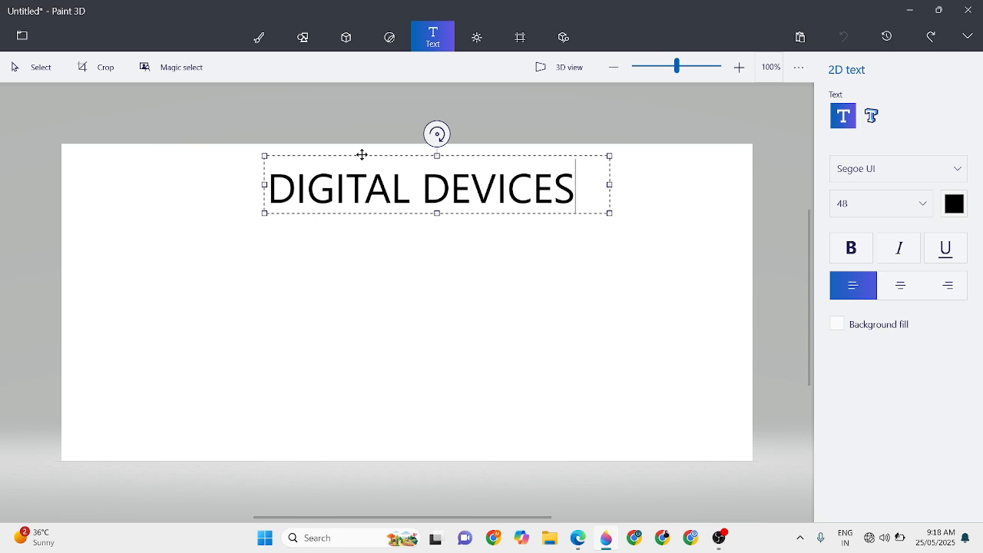
drag(362, 155, 364, 134)
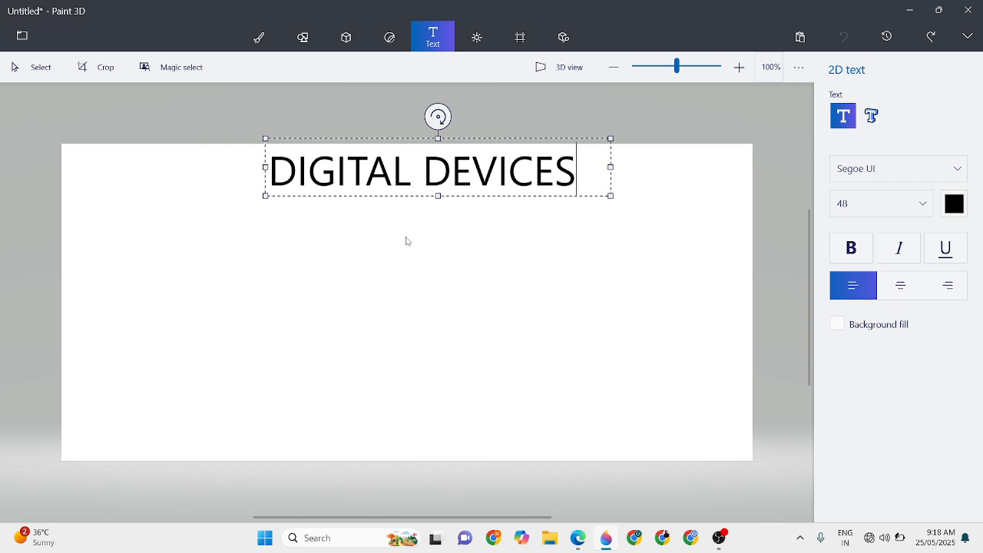
click(671, 264)
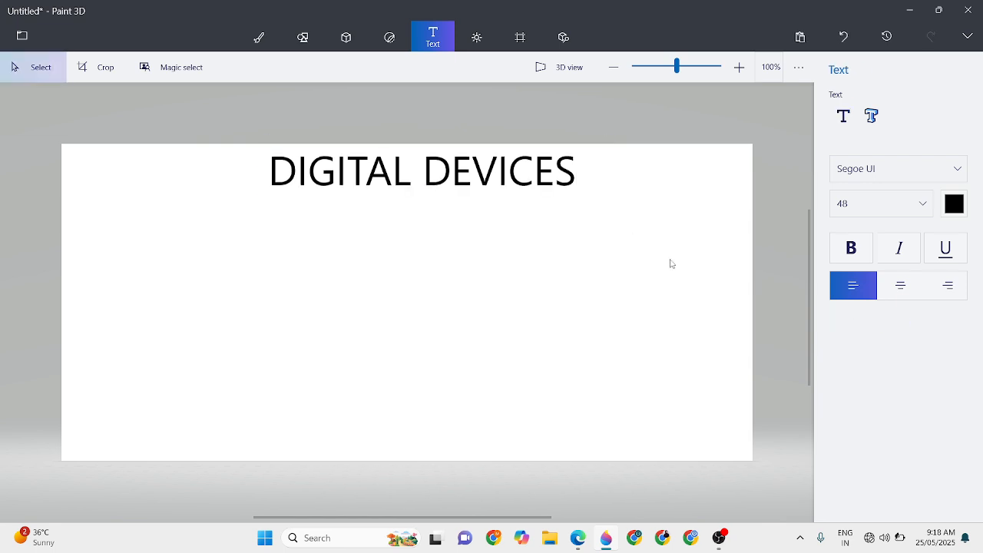
Step: Open the 3D library, connect the computer to the Teachers Wi-Fi network, and reload the library
click(573, 36)
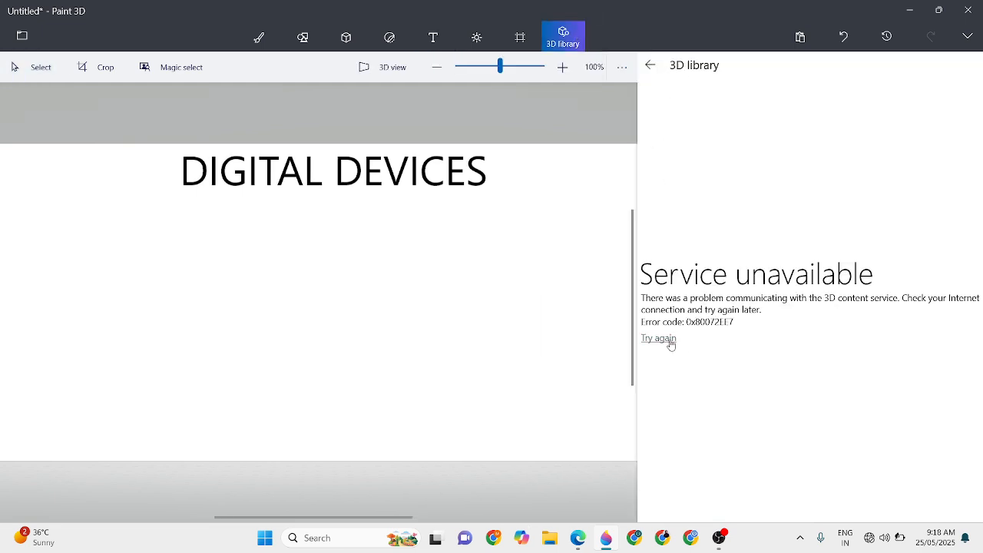
click(884, 538)
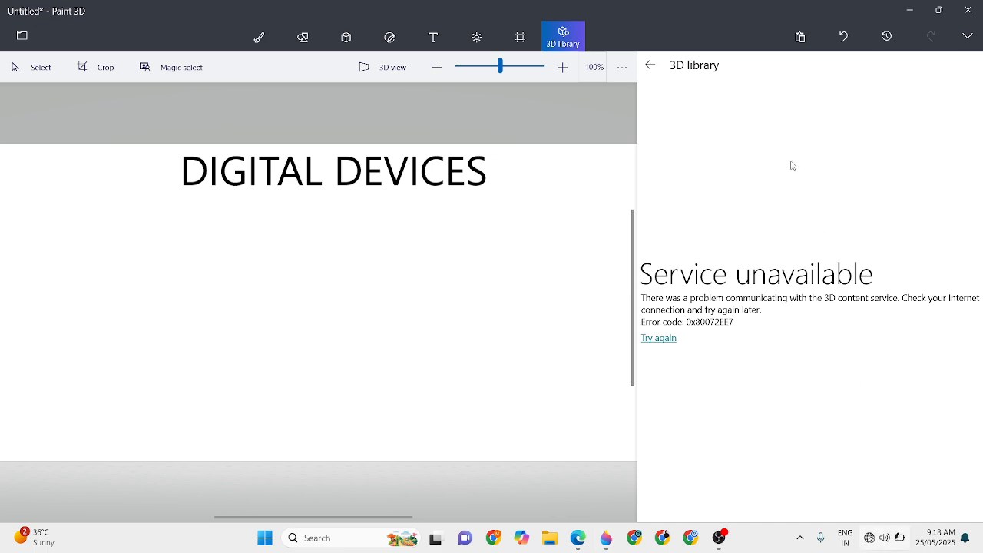
click(806, 232)
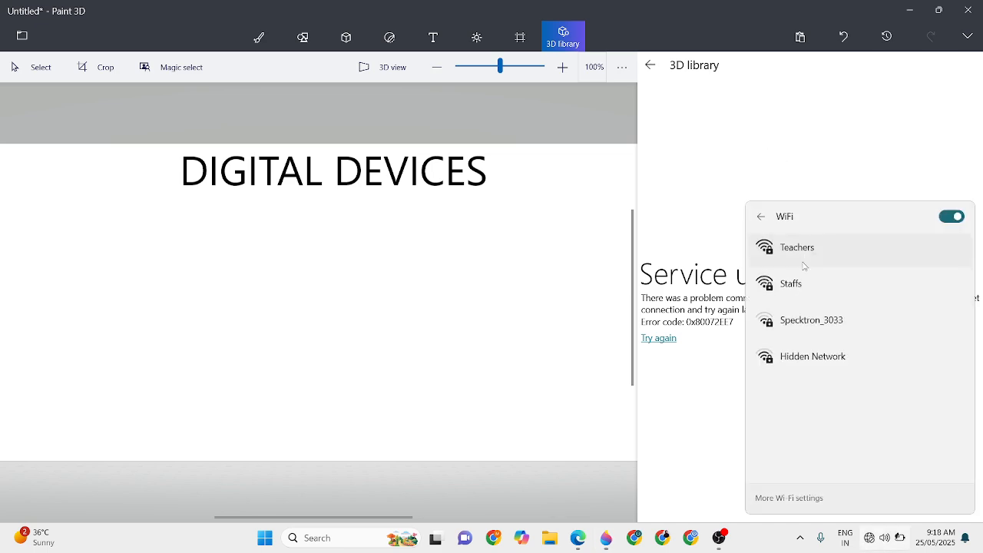
click(799, 257)
click(799, 283)
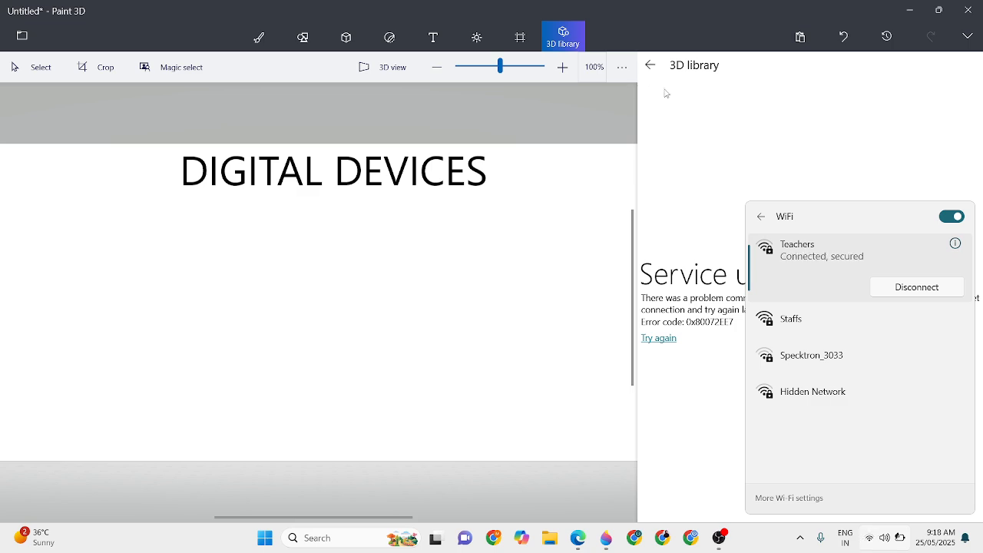
click(666, 93)
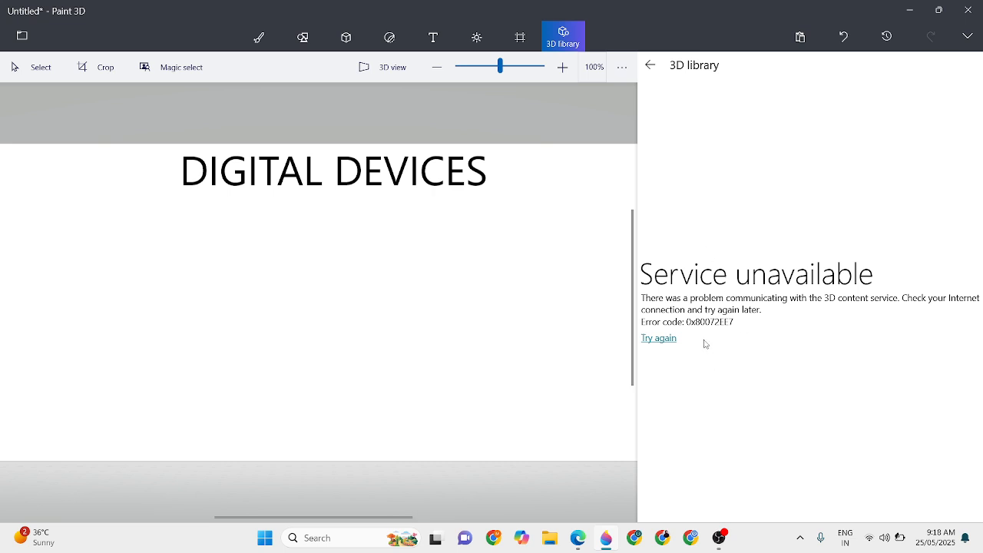
click(662, 339)
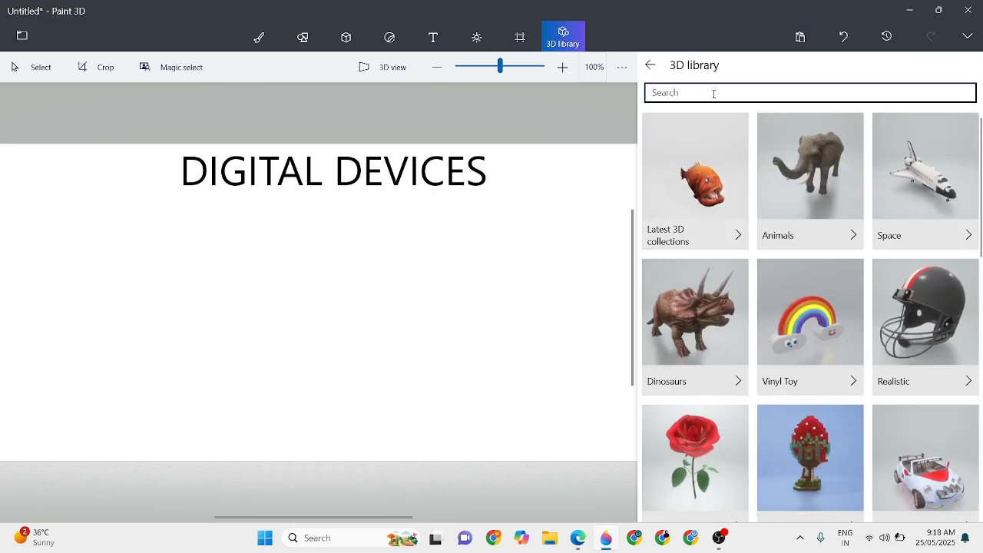
Step: Insert the Laptop Computer model from a LAPTOP search and place it, shrunk, near the canvas's left edge below the title
click(697, 91)
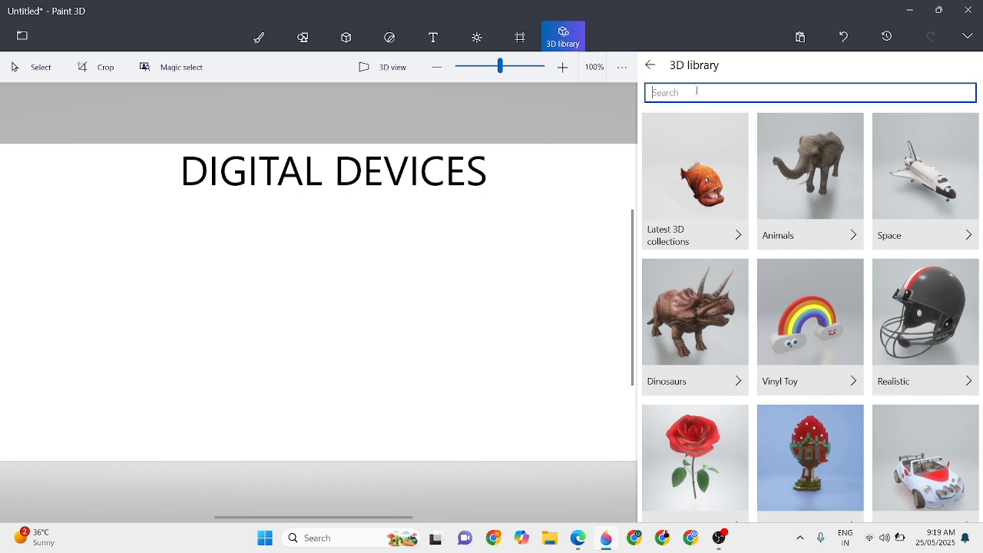
text(LAPTOP)
key(Return)
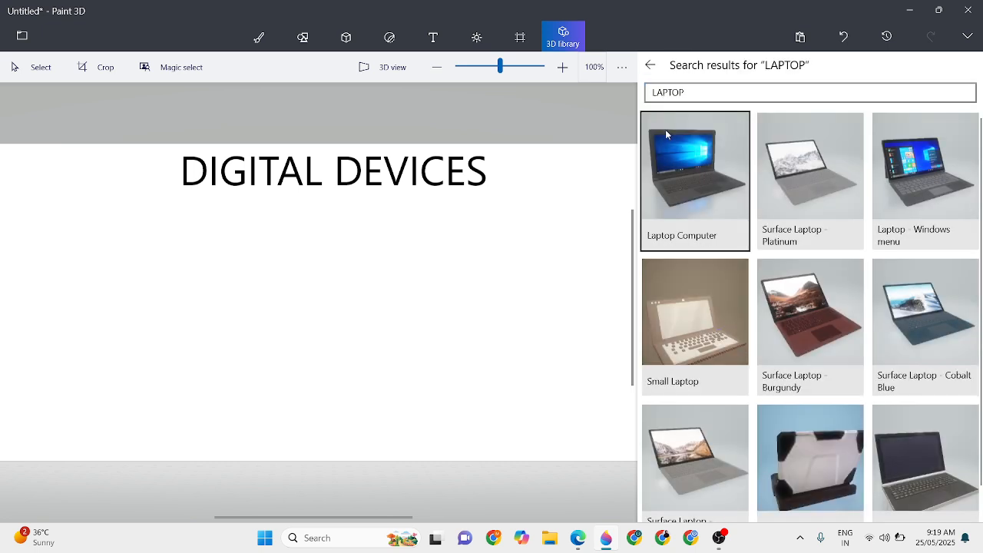
click(697, 161)
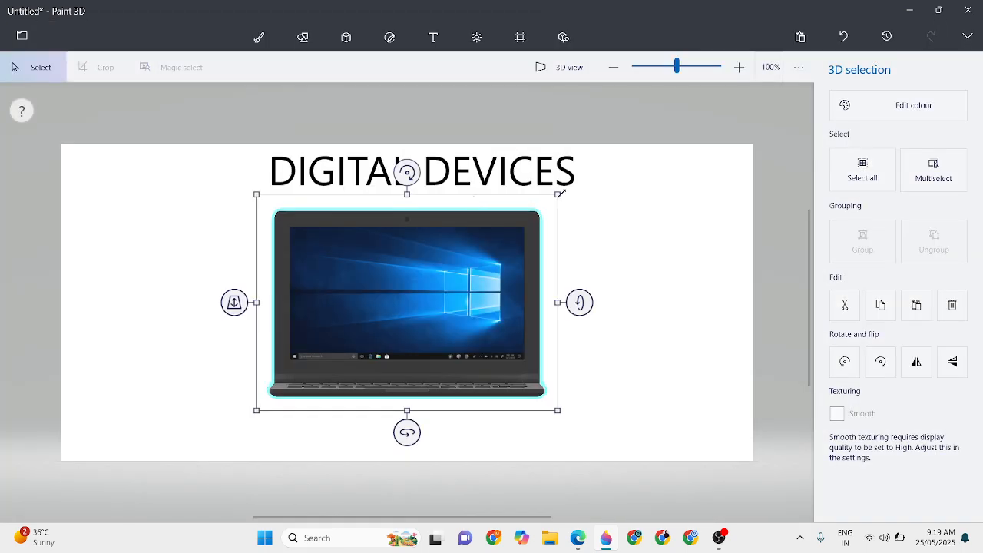
drag(560, 194, 385, 347)
drag(298, 364, 127, 297)
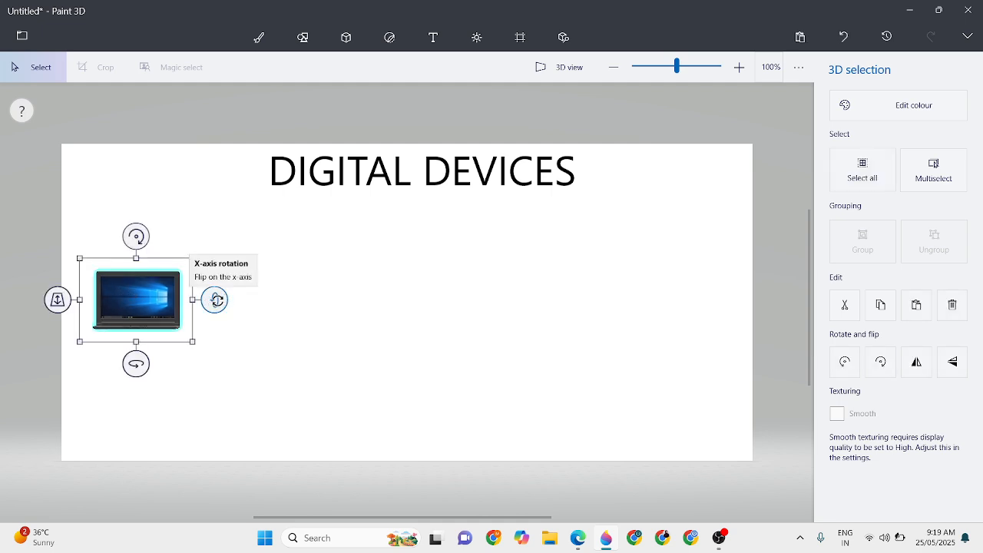
Step: Rotate the laptop model about its X and Y axes into an angled view and shift it slightly right
drag(222, 299, 214, 303)
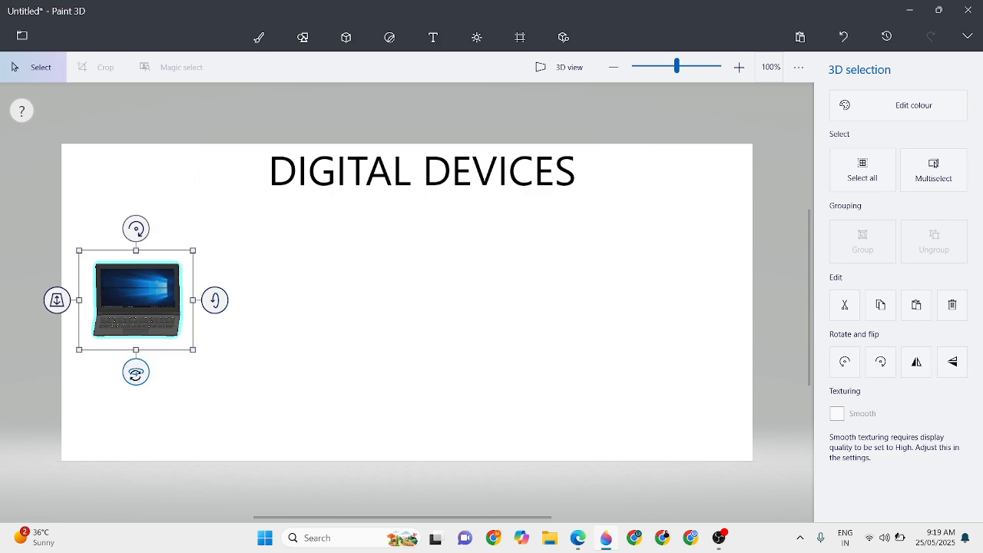
mouse_move(136, 371)
mouse_down()
mouse_move(156, 368)
mouse_move(143, 371)
mouse_up()
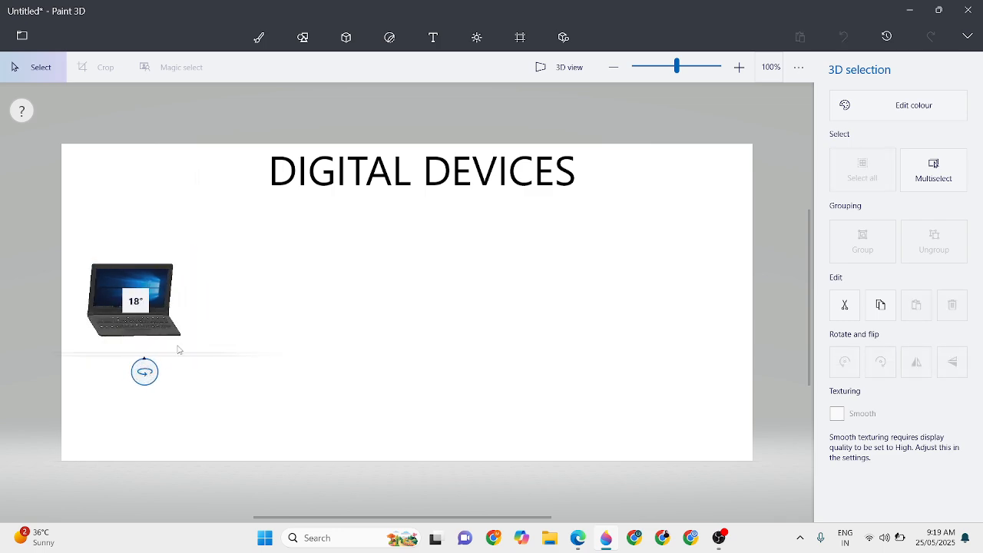
drag(229, 295, 228, 294)
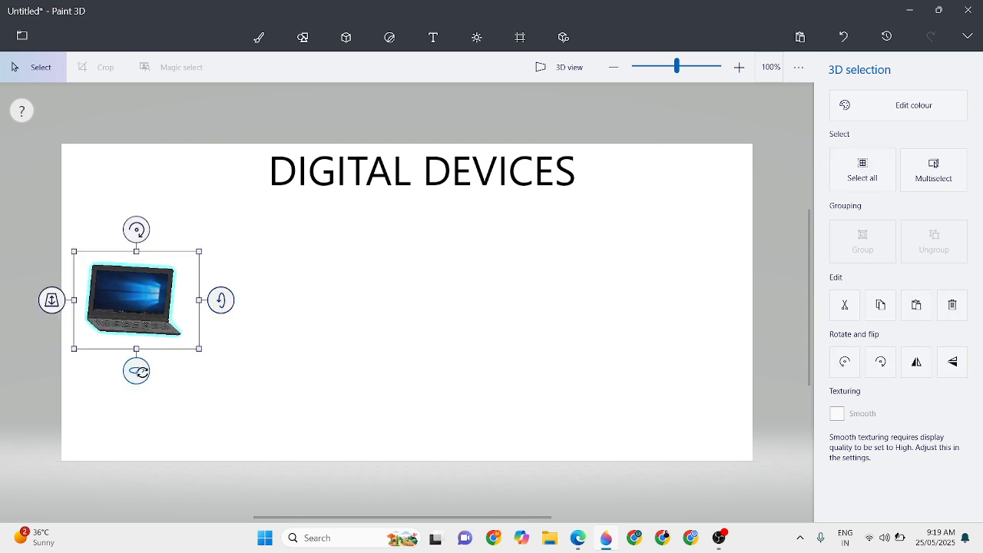
drag(140, 372, 140, 371)
drag(155, 332, 177, 330)
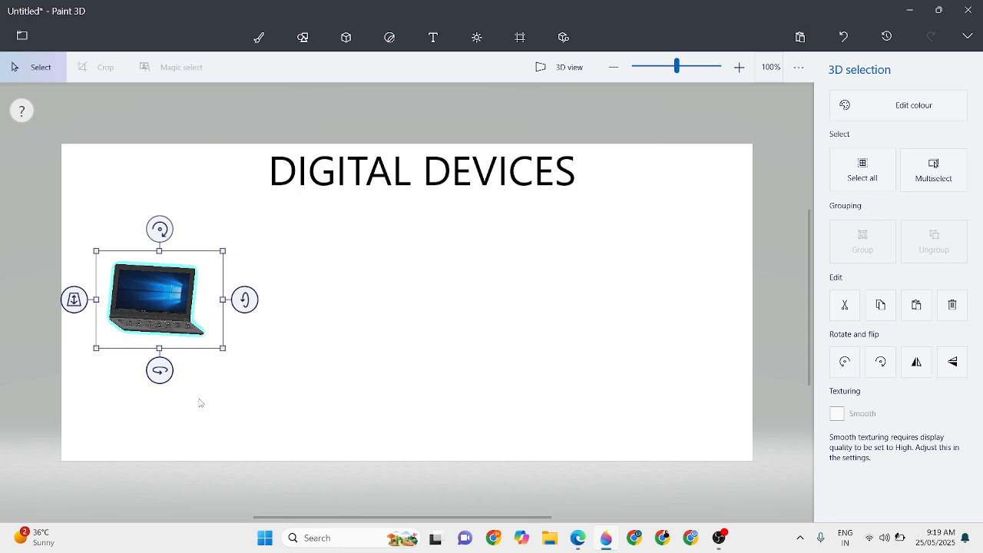
click(388, 349)
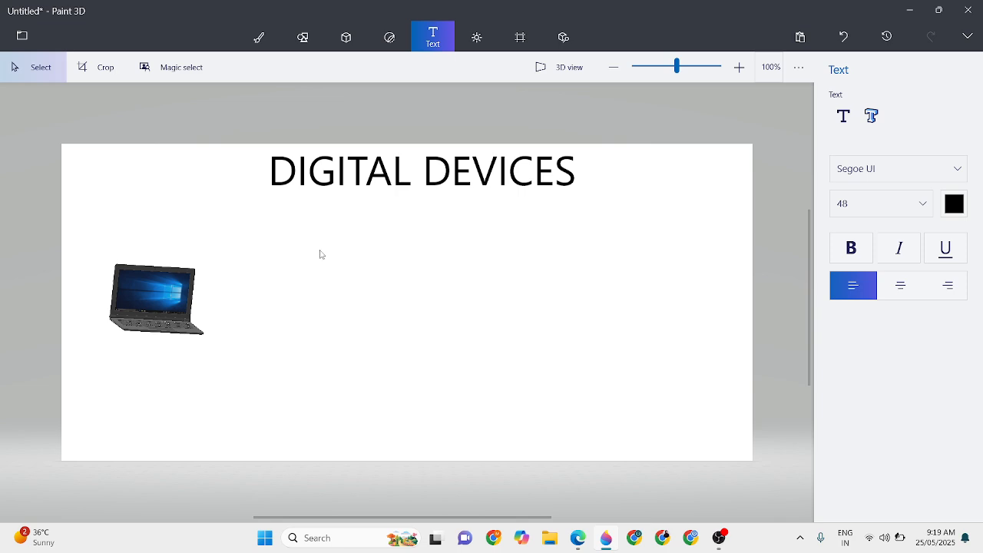
Step: Search the 3D library for PHONE and insert the Mobile phone model
click(565, 38)
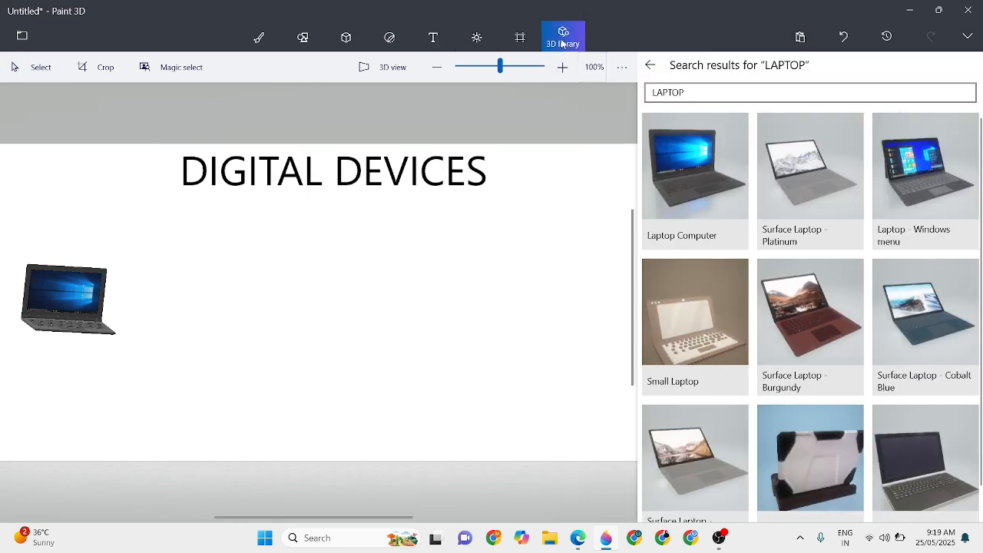
click(702, 89)
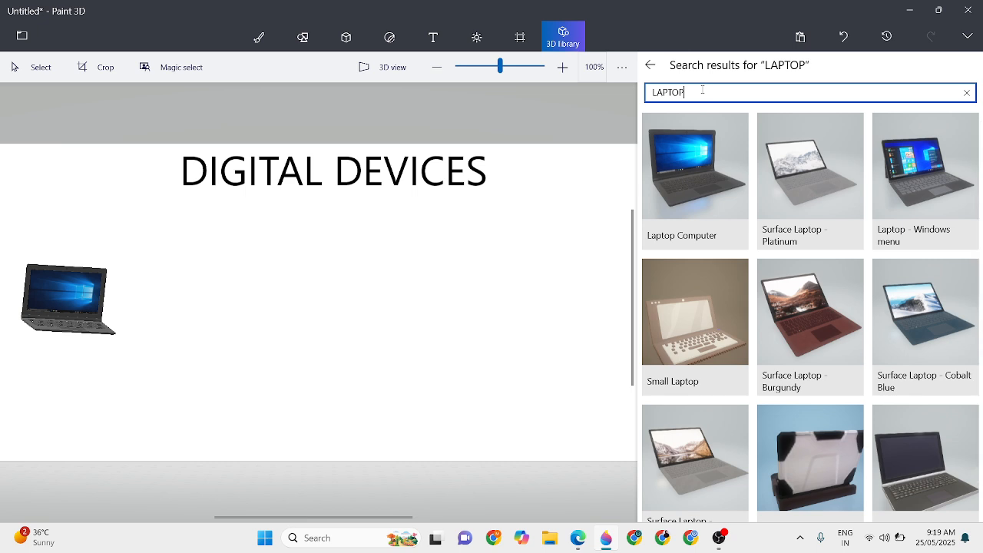
key(BackSpace)
key(BackSpace)
key(BackSpace)
key(BackSpace)
text(PHONE)
key(Return)
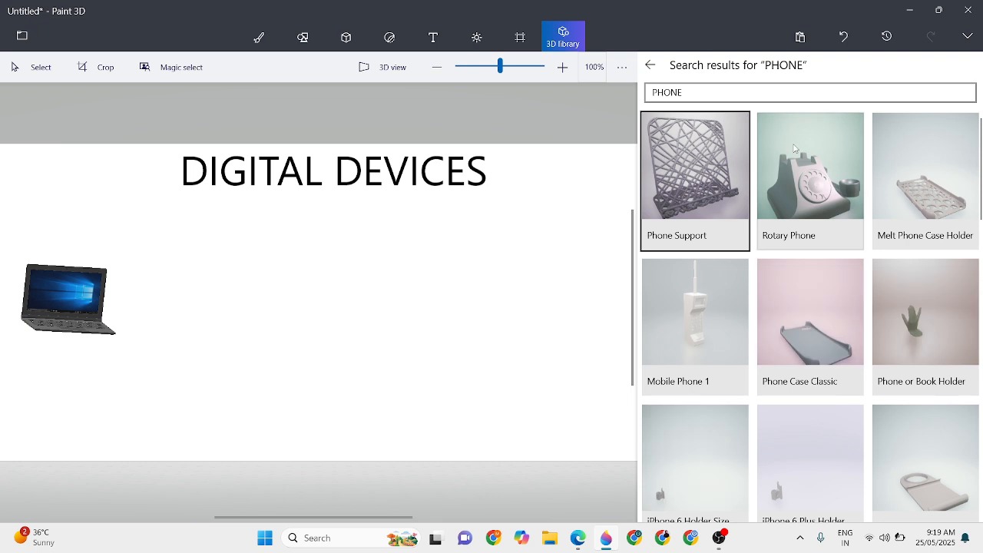
scroll(879, 244, down, 1)
scroll(880, 244, down, 6)
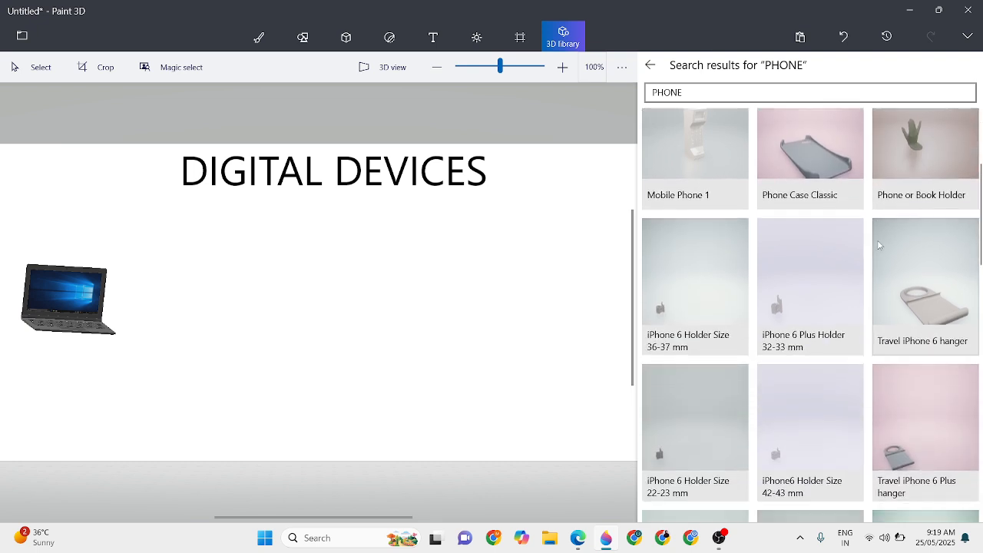
scroll(878, 242, down, 10)
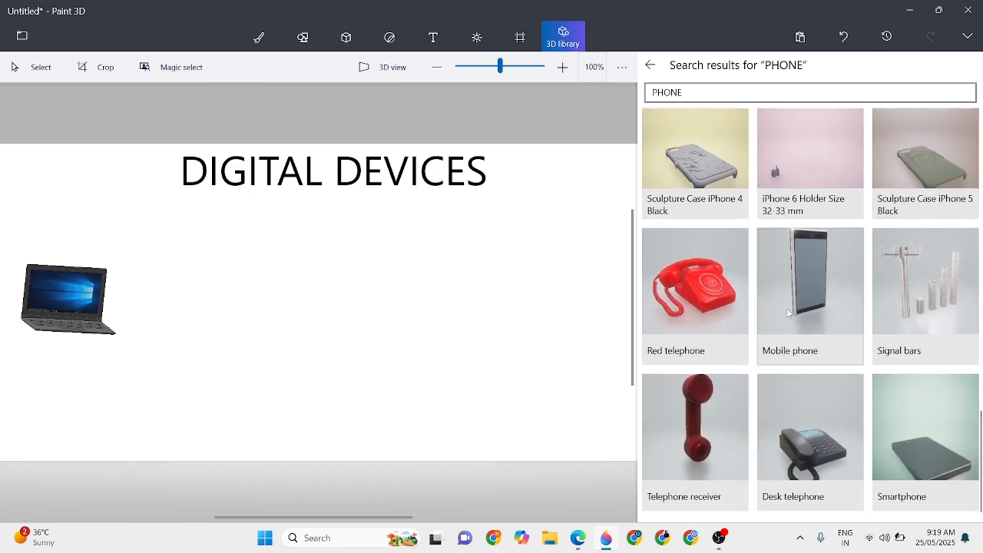
click(818, 290)
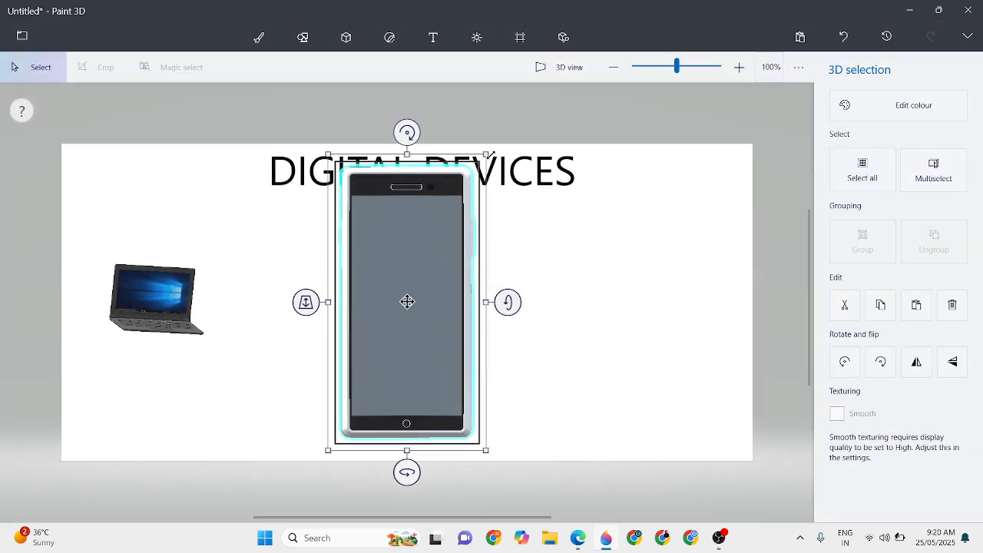
Step: Shrink the mobile phone model to about the laptop's height and place it level with and right of the laptop
drag(490, 155, 412, 329)
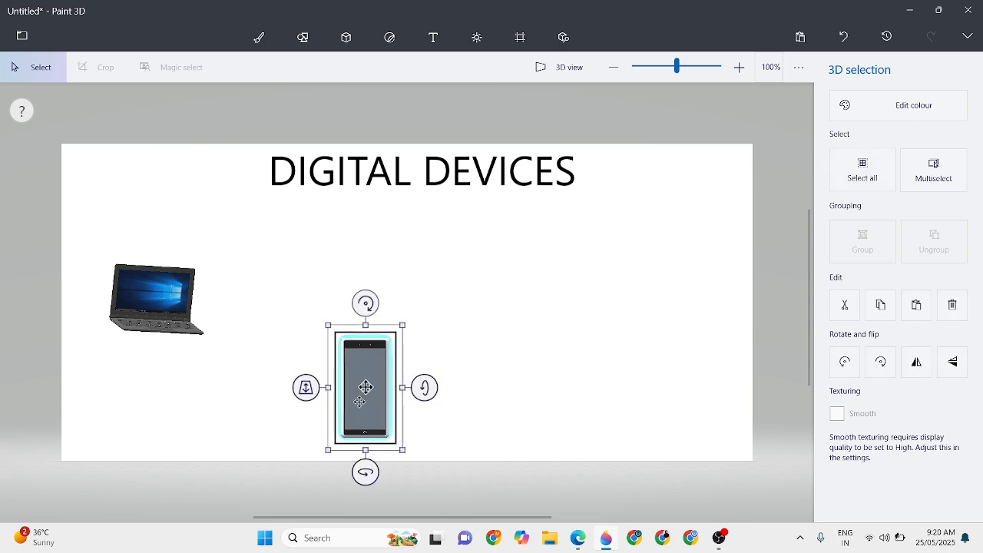
drag(360, 401, 294, 307)
drag(331, 231, 319, 274)
drag(297, 308, 302, 302)
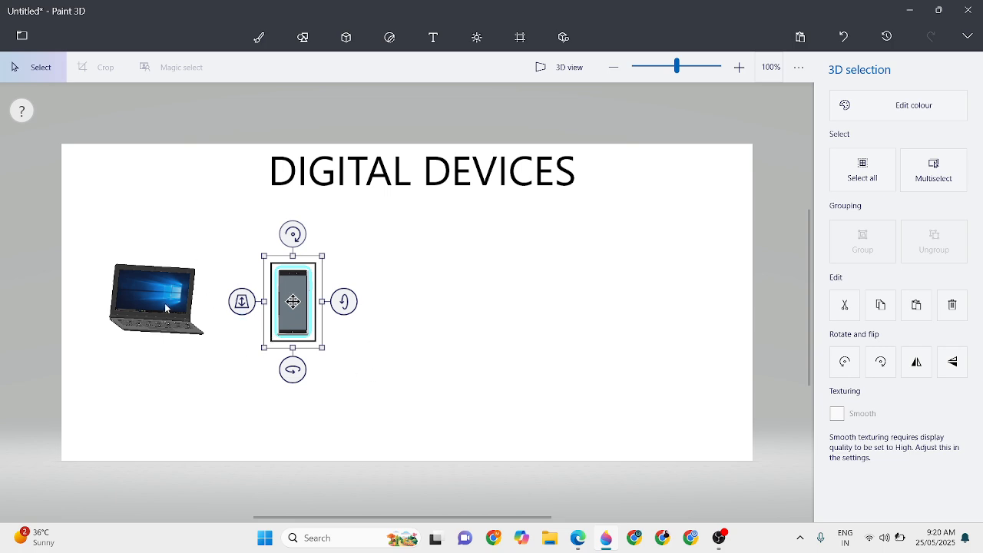
click(433, 34)
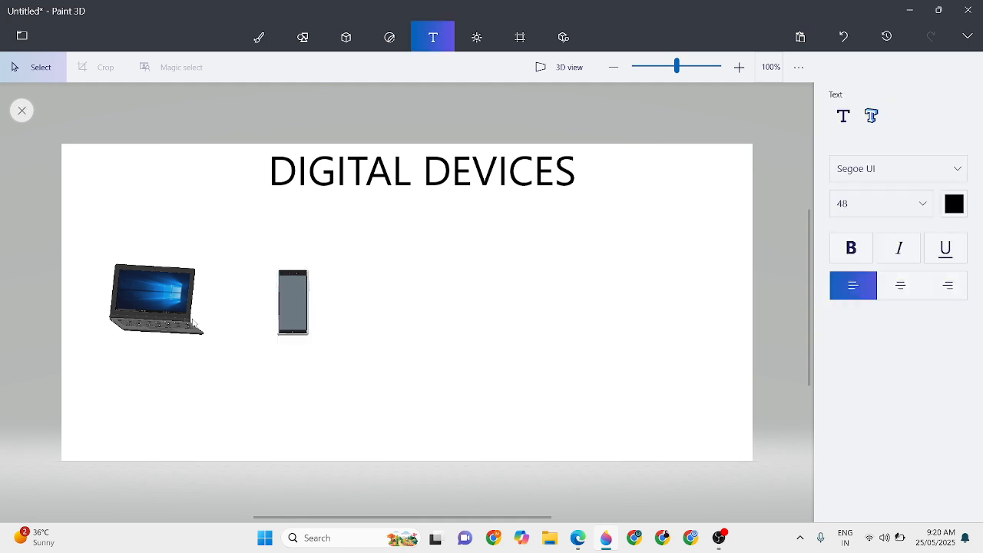
Step: Search the 3D library for DESKTOP and insert the Desktop Computer model
click(567, 38)
click(718, 96)
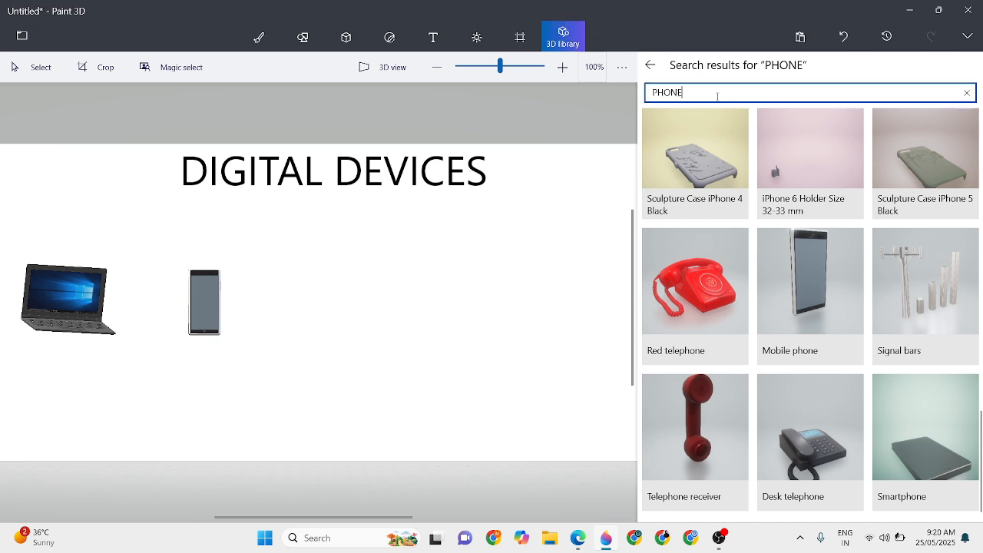
key(BackSpace)
key(BackSpace)
key(BackSpace)
key(BackSpace)
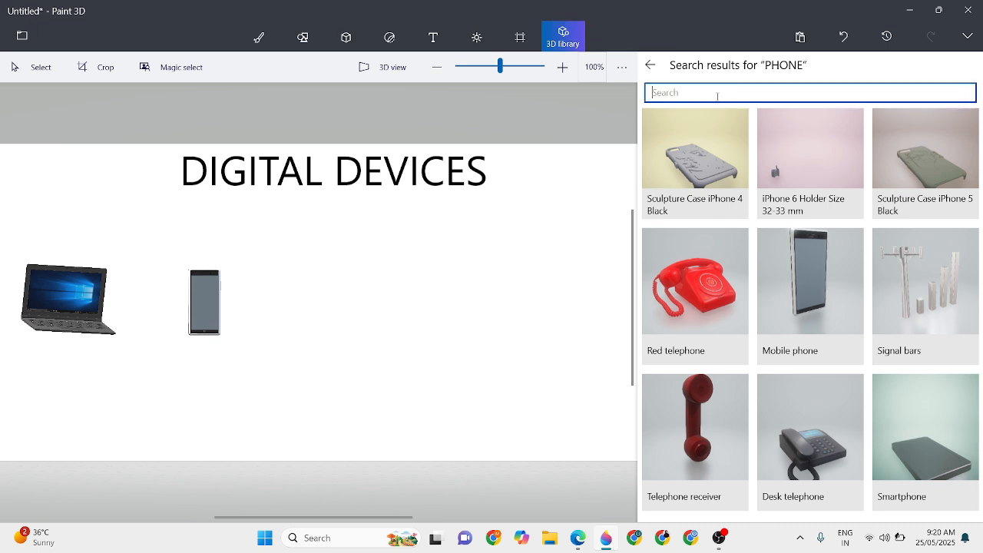
text(DESKTOP)
key(Return)
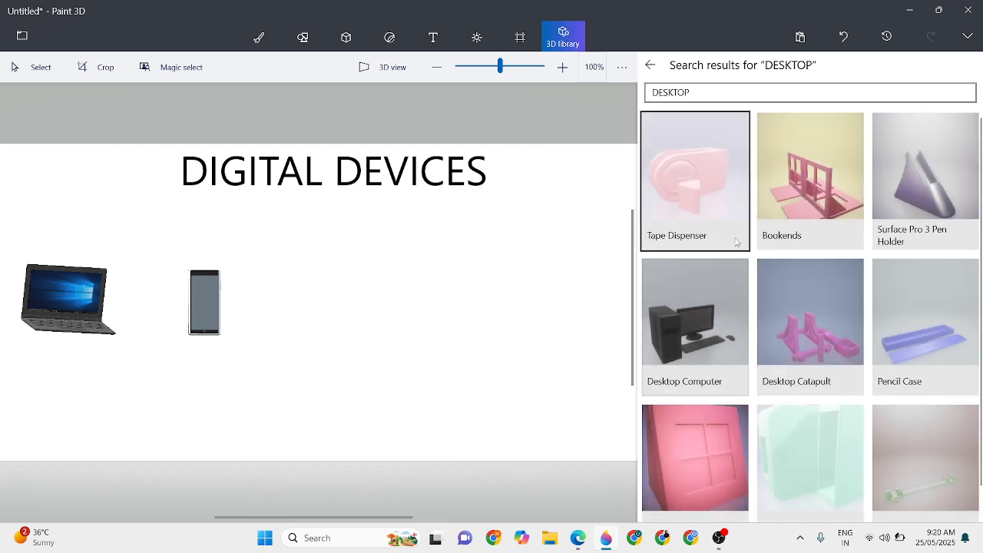
click(697, 324)
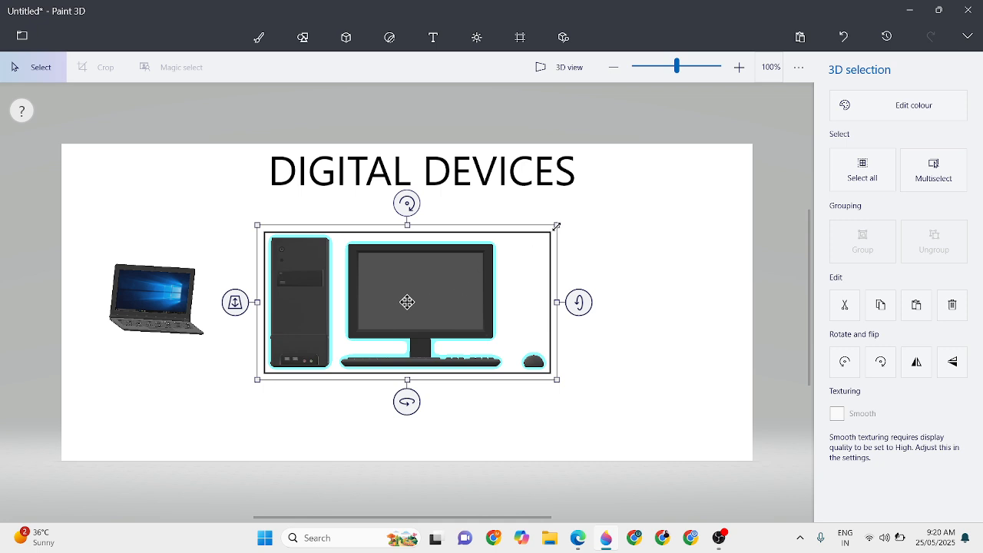
Step: Shrink the desktop computer model and place it right of the mobile phone, level with the other devices
drag(558, 225, 439, 321)
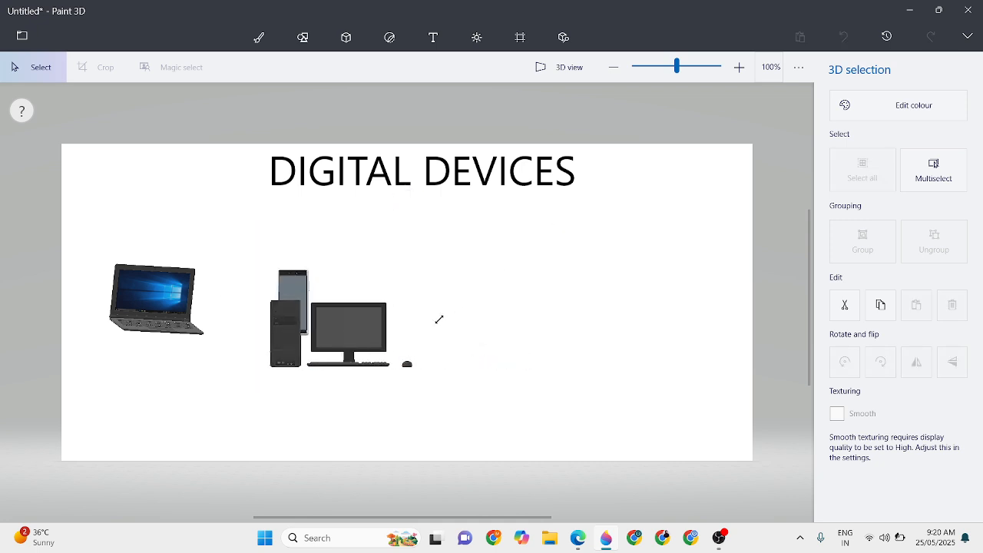
drag(340, 332, 429, 297)
mouse_move(509, 254)
mouse_down()
mouse_move(517, 234)
mouse_move(507, 260)
mouse_up()
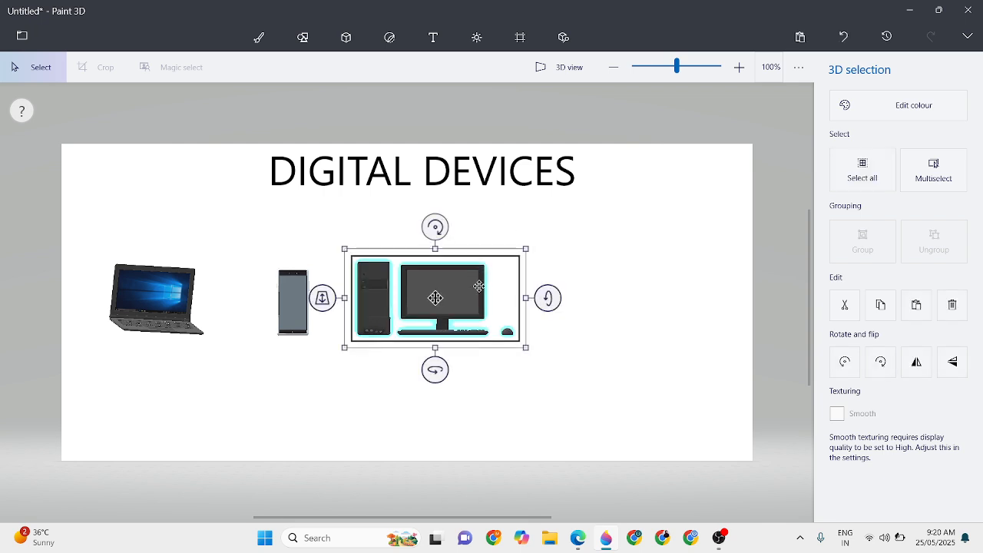
Step: Search the 3D library for TABLET and insert the Work Tablet model
click(494, 376)
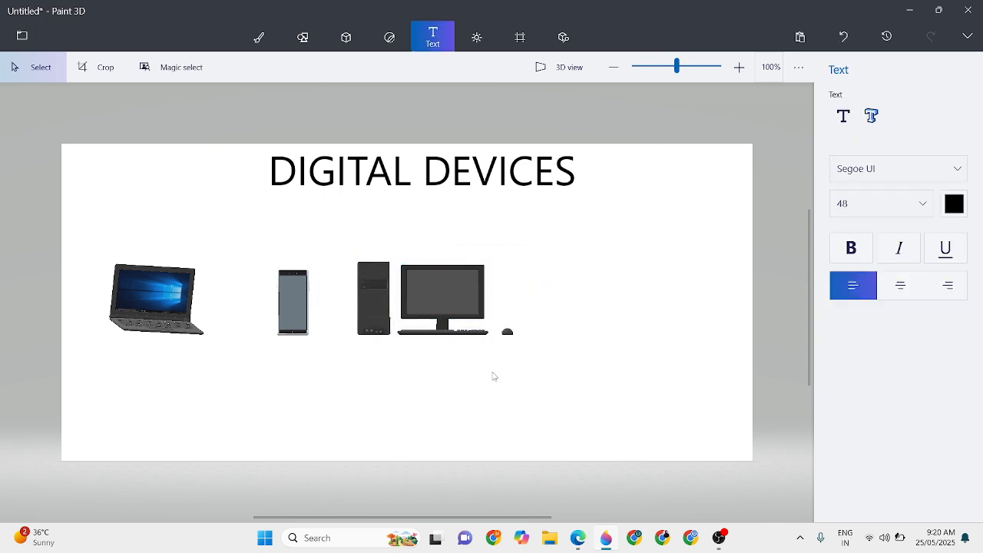
click(565, 39)
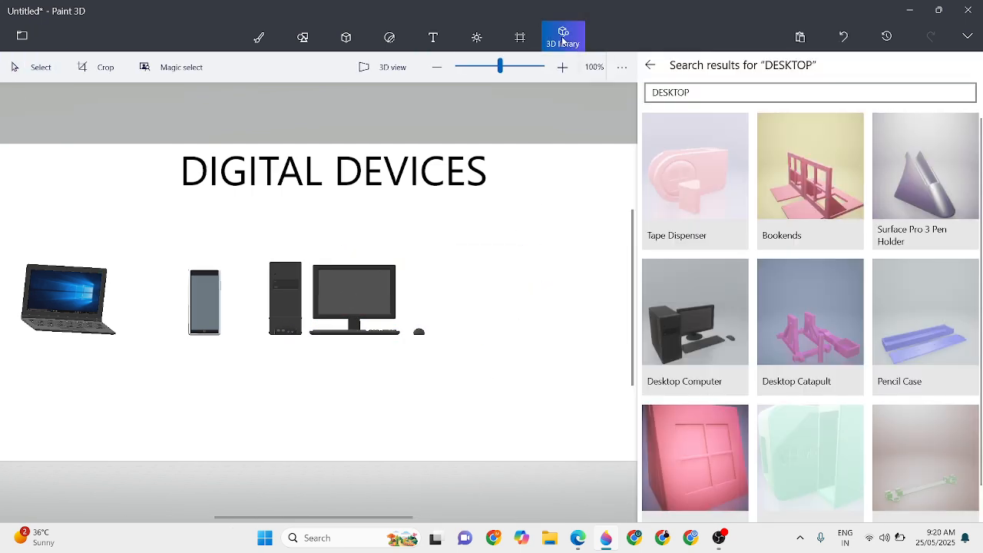
click(704, 92)
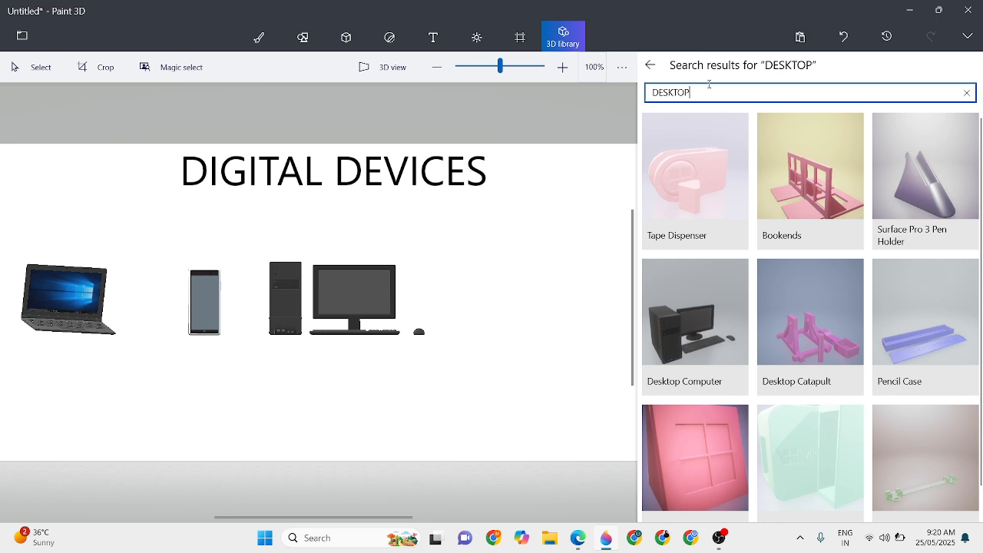
key(BackSpace)
key(BackSpace)
key(BackSpace)
key(BackSpace)
key(BackSpace)
text(T)
key(Return)
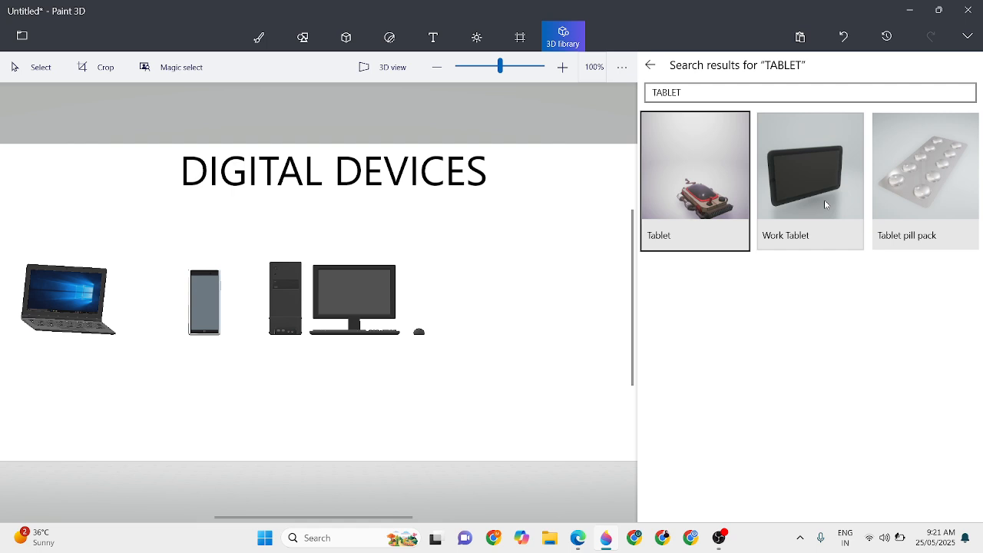
click(825, 203)
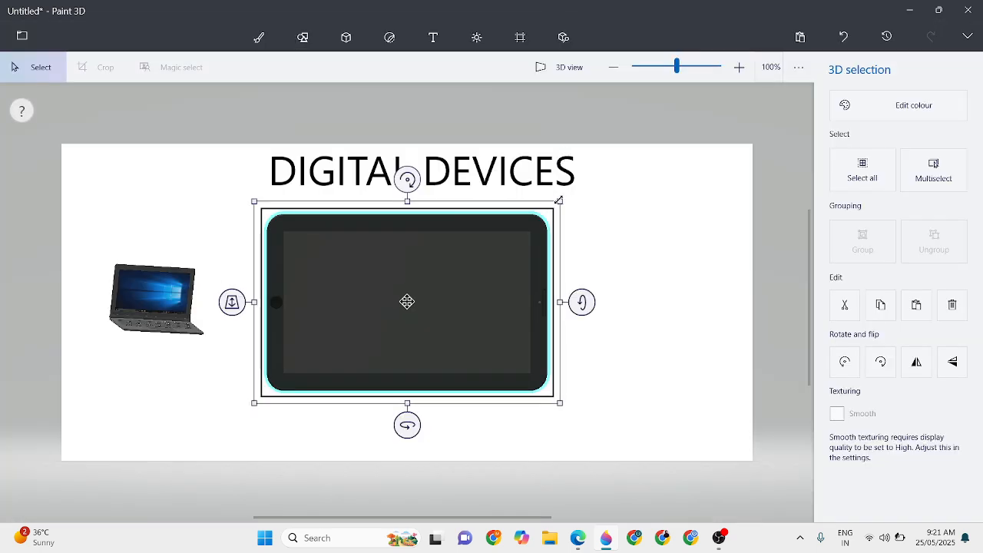
Step: Shrink the tablet model to slightly below the desktop monitor's height and place it right of the desktop computer, level with the other devices
drag(554, 203, 582, 307)
drag(583, 308, 579, 306)
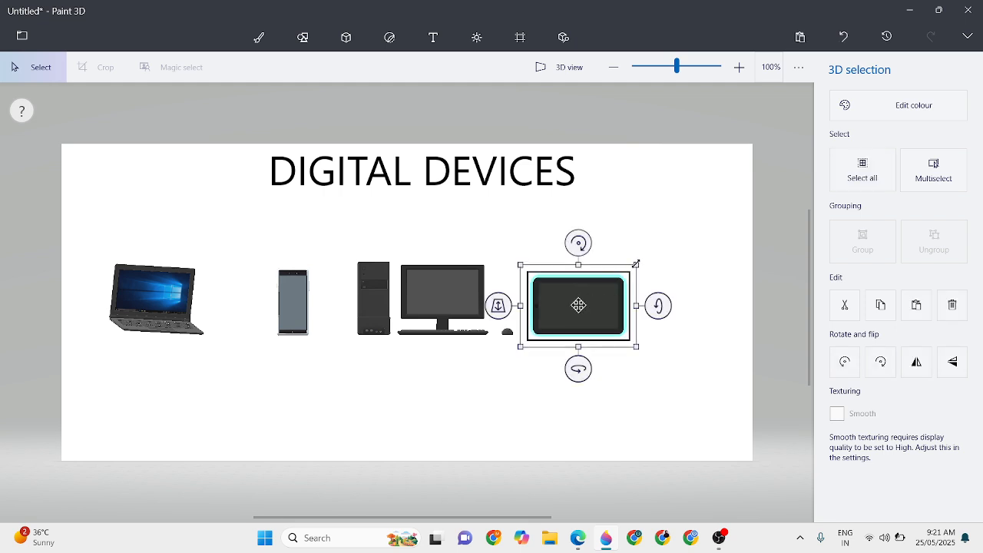
drag(636, 264, 628, 269)
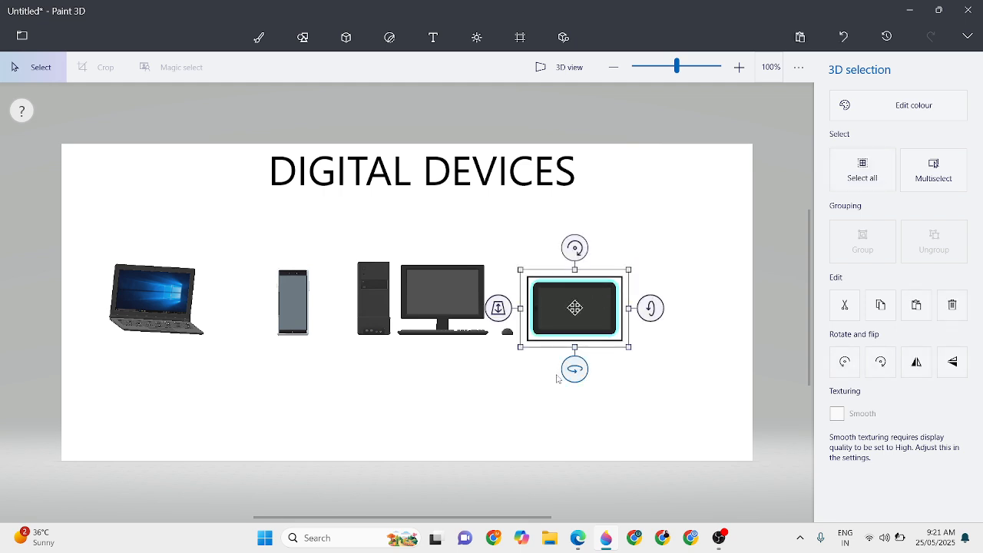
click(423, 407)
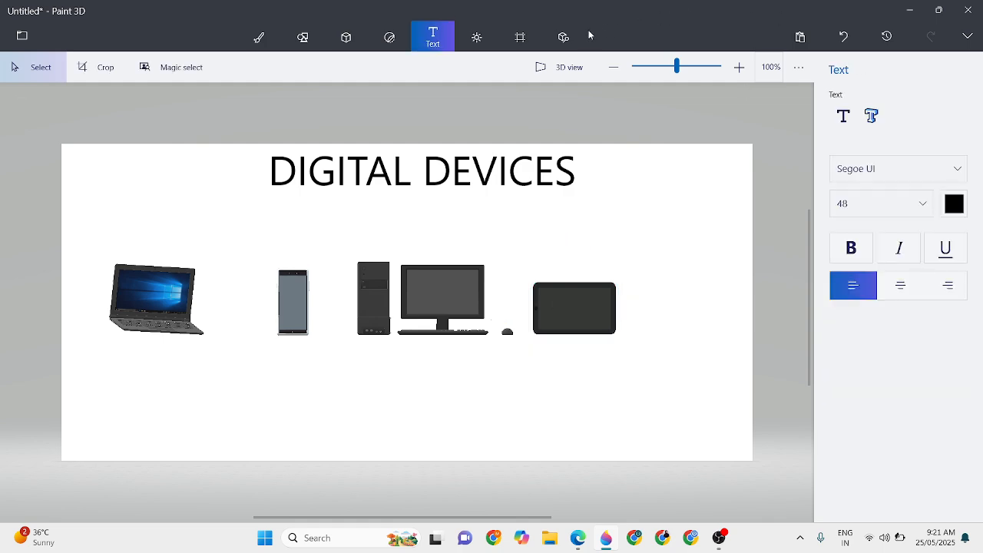
Step: Search the 3D library for CAMERA and insert the black-and-silver Camera model with the large front lens and no flash
click(563, 35)
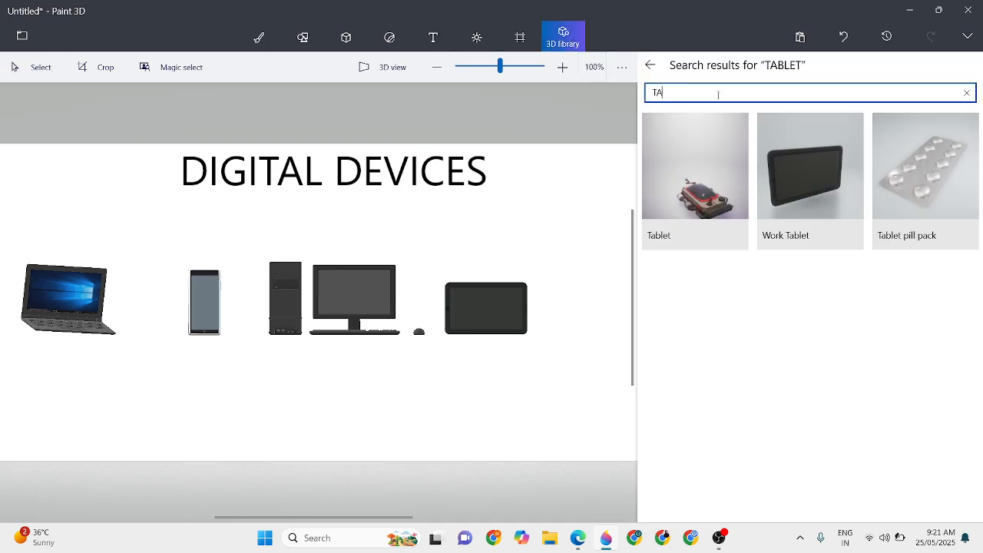
key(BackSpace)
key(BackSpace)
text(C)
key(Return)
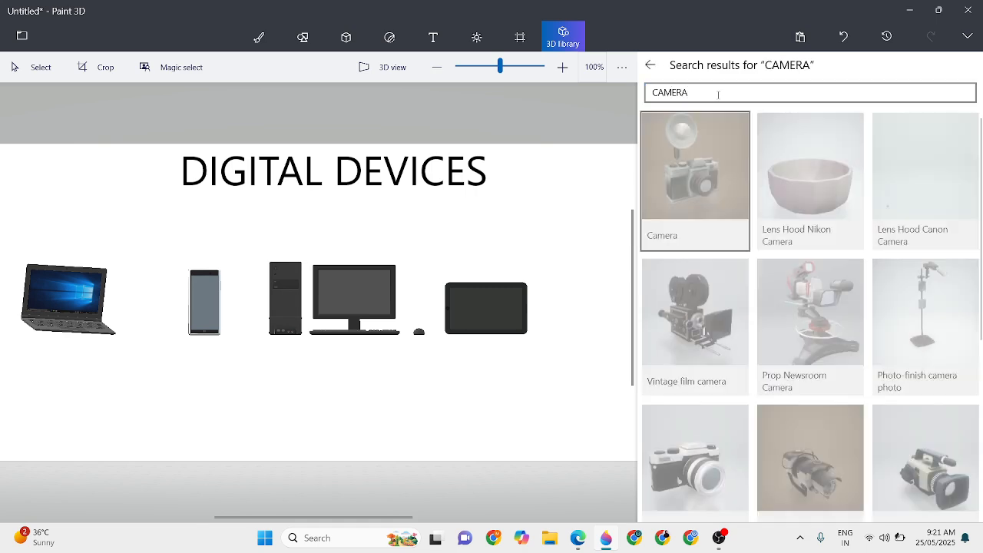
scroll(906, 253, down, 2)
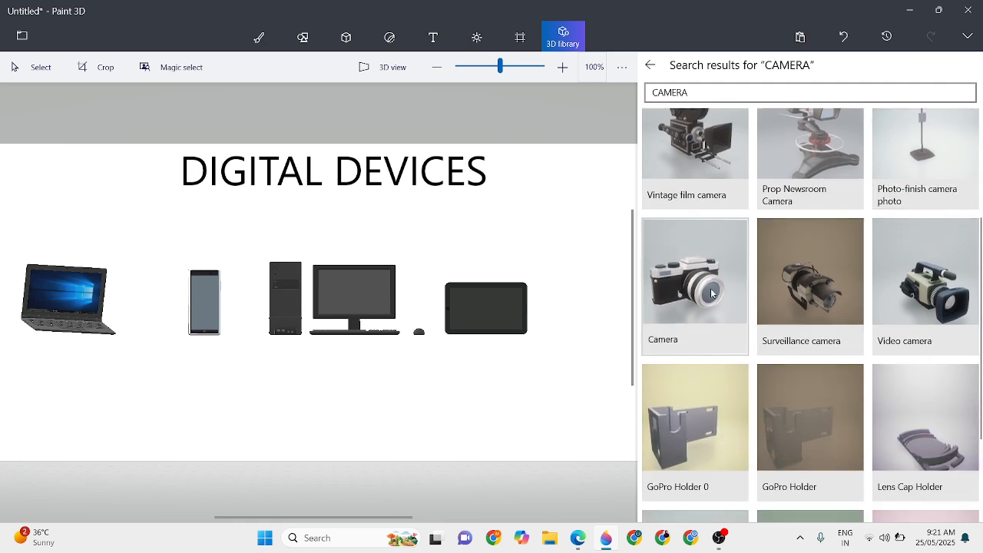
click(712, 294)
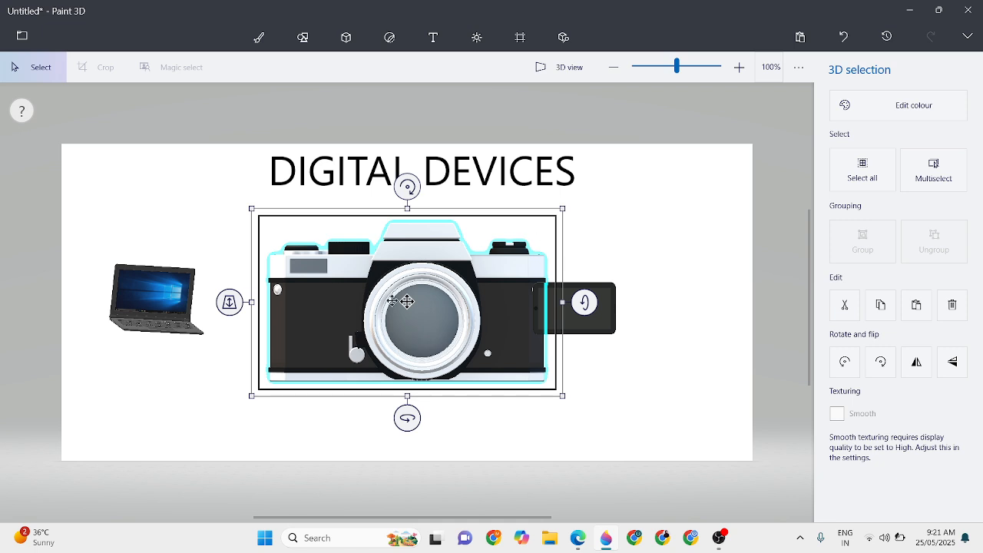
Step: Shrink the camera model to about the tablet's height and place it right of the tablet, level with the other devices
drag(562, 209, 409, 316)
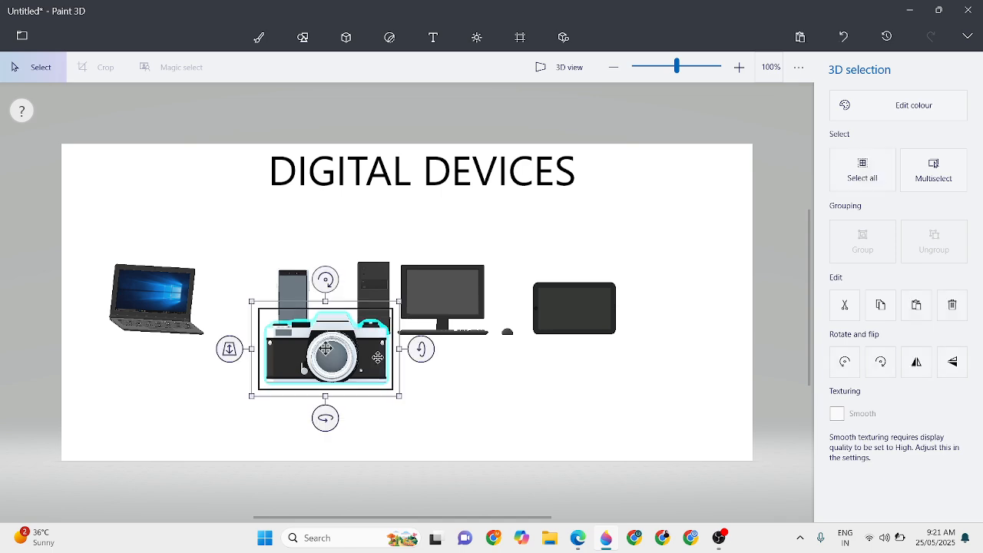
drag(349, 366, 716, 316)
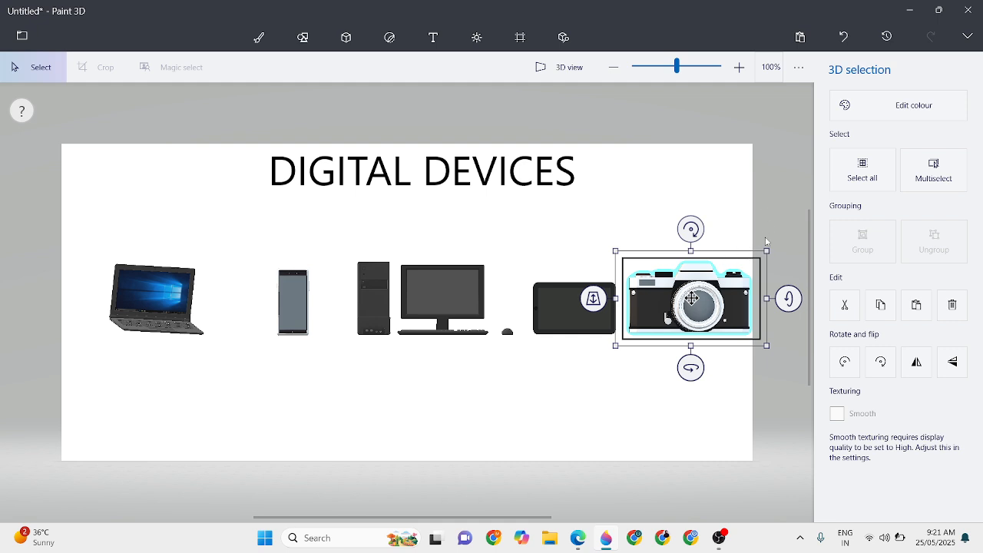
drag(766, 251, 745, 278)
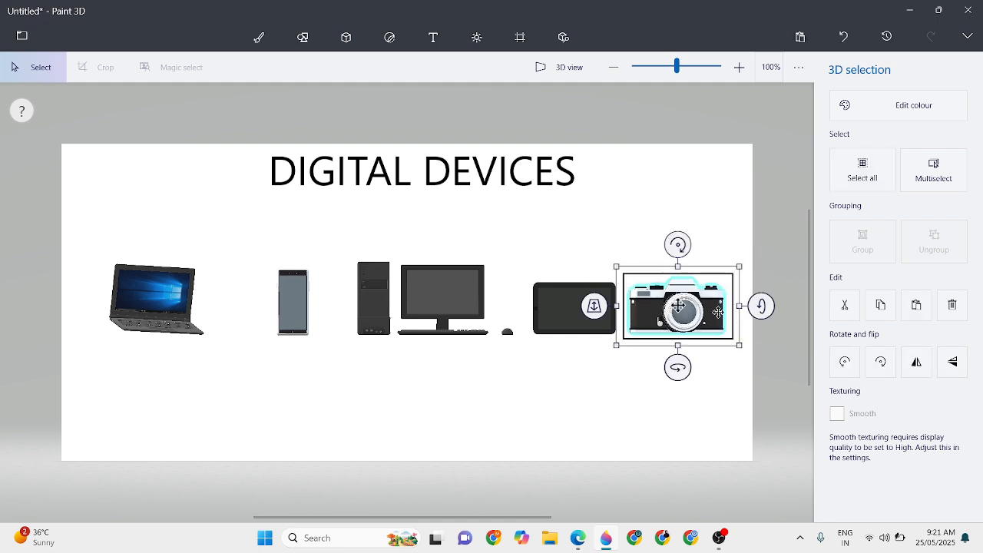
drag(715, 313, 730, 319)
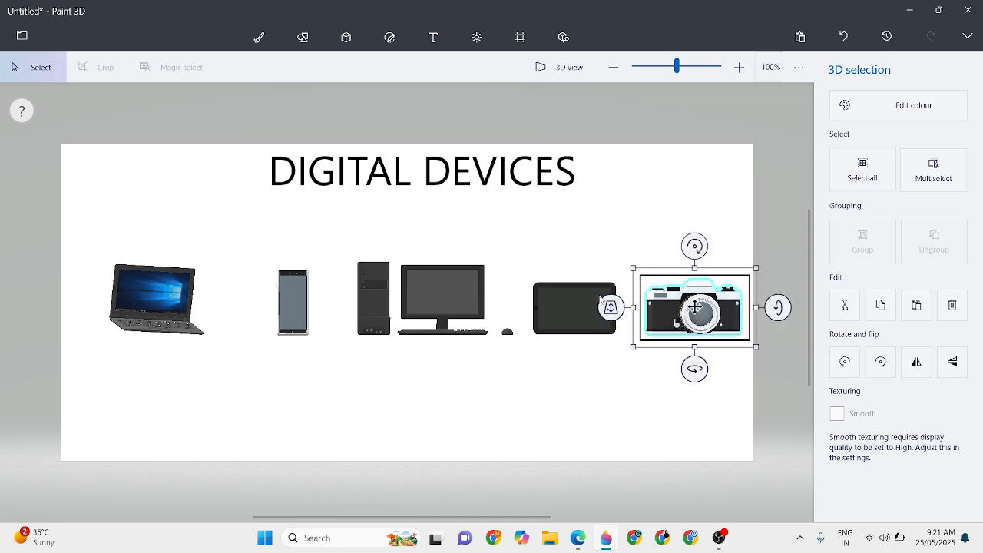